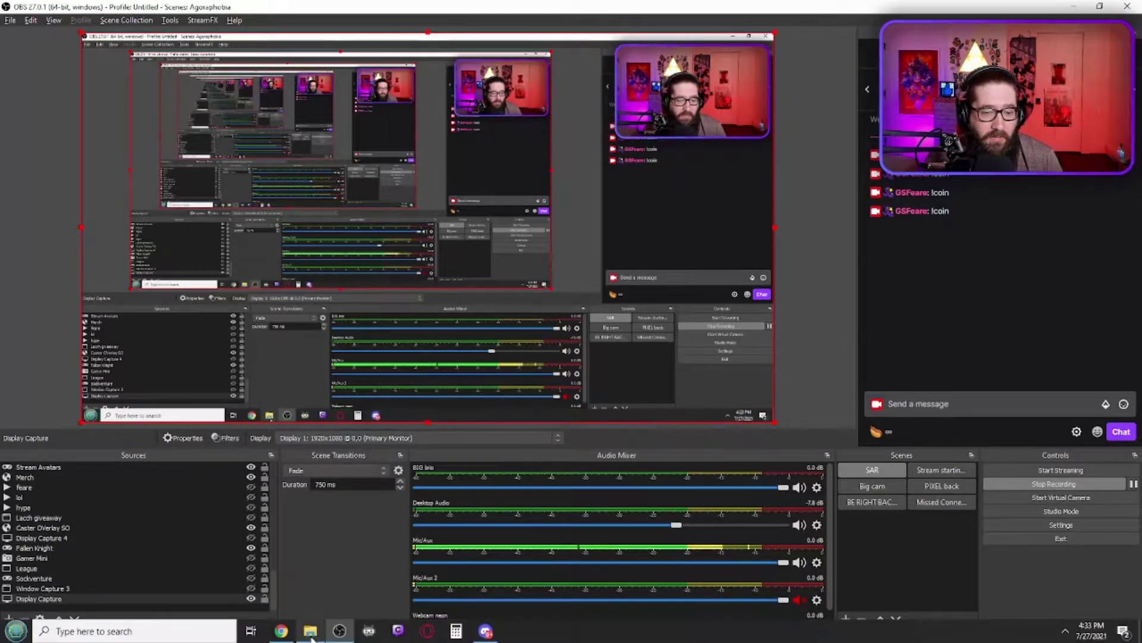
In Chrome, go from the StreamElements dashboard through Streaming tools to the My overlays list
click(281, 638)
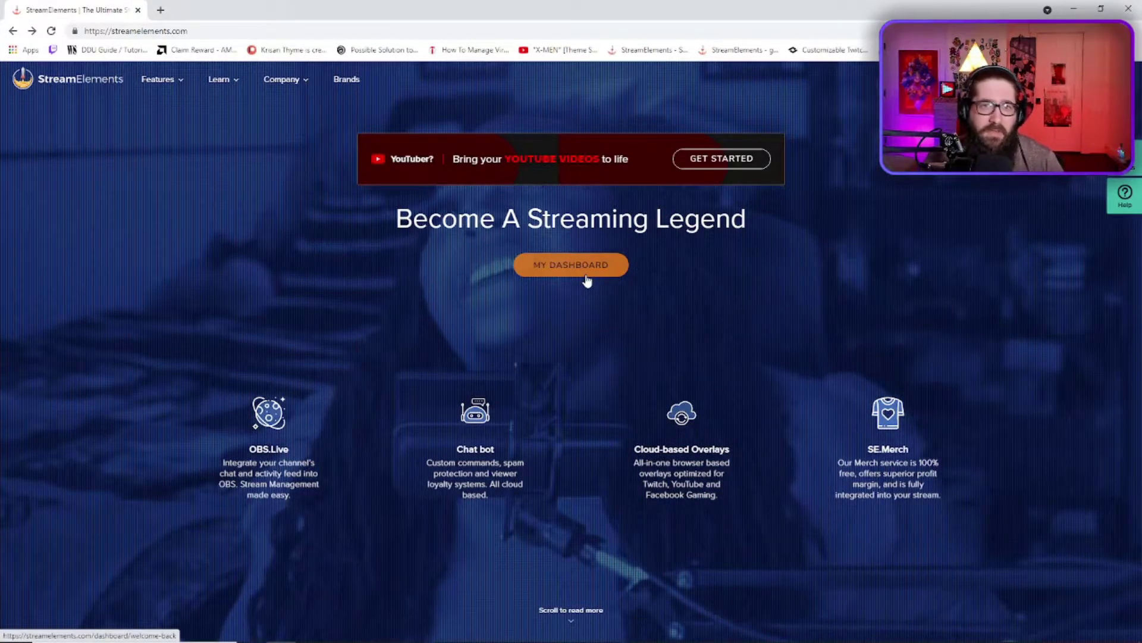
click(587, 280)
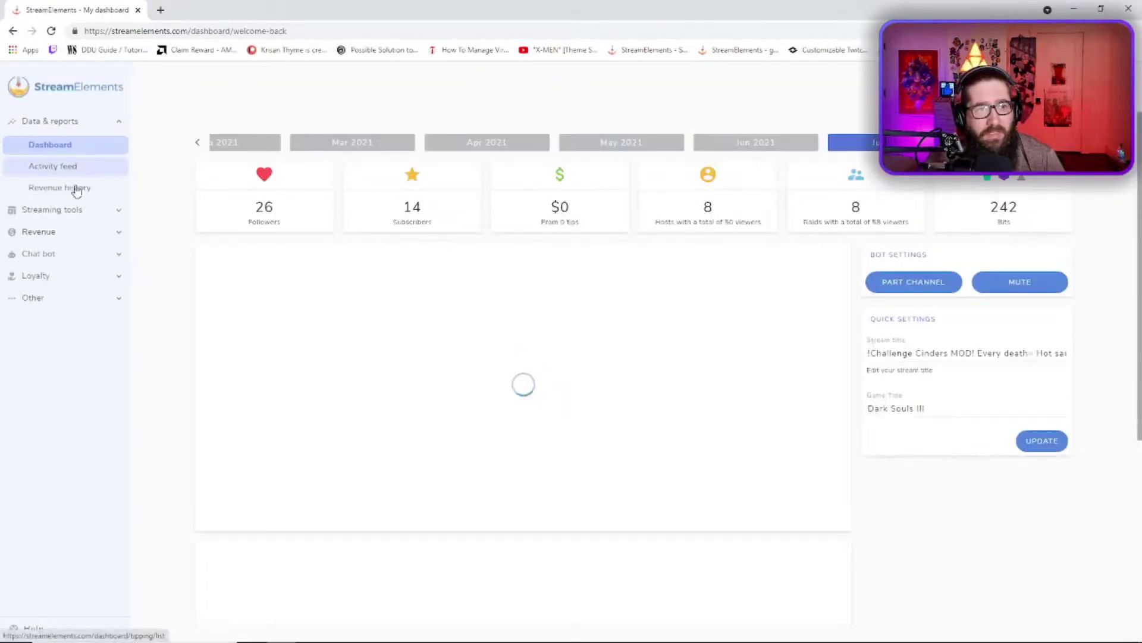
click(53, 209)
click(68, 256)
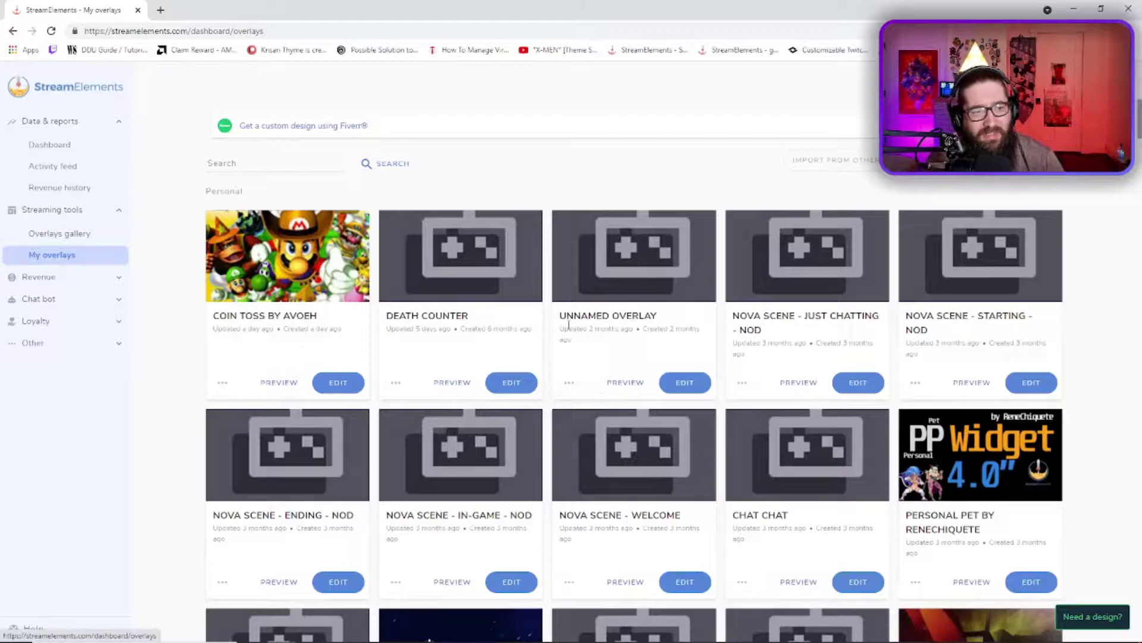
mouse_move(797, 632)
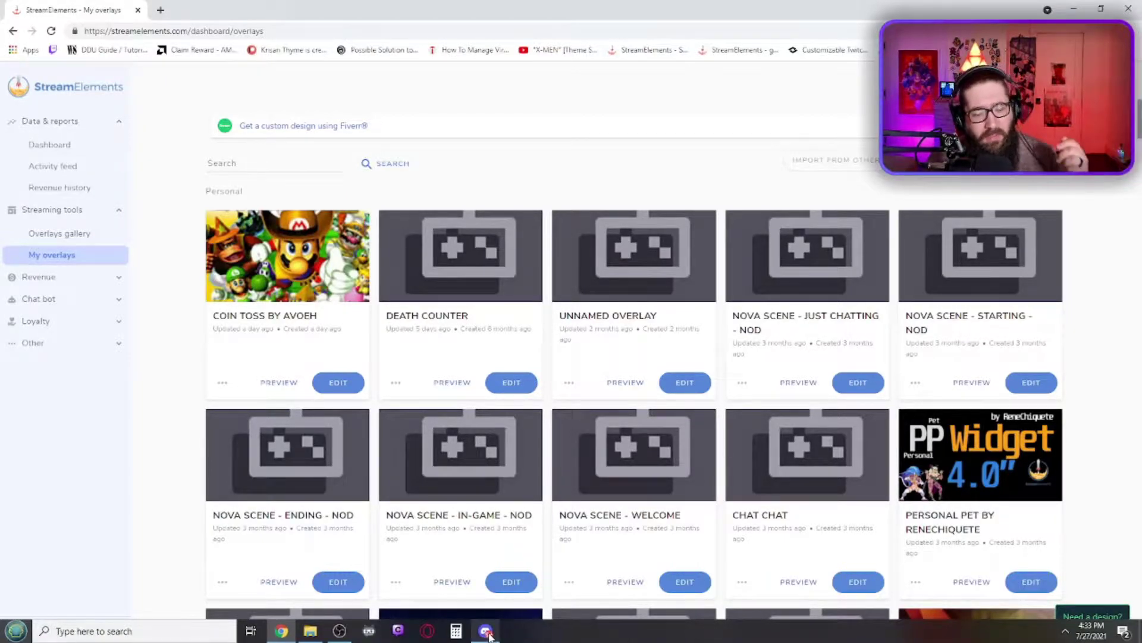
mouse_move(488, 634)
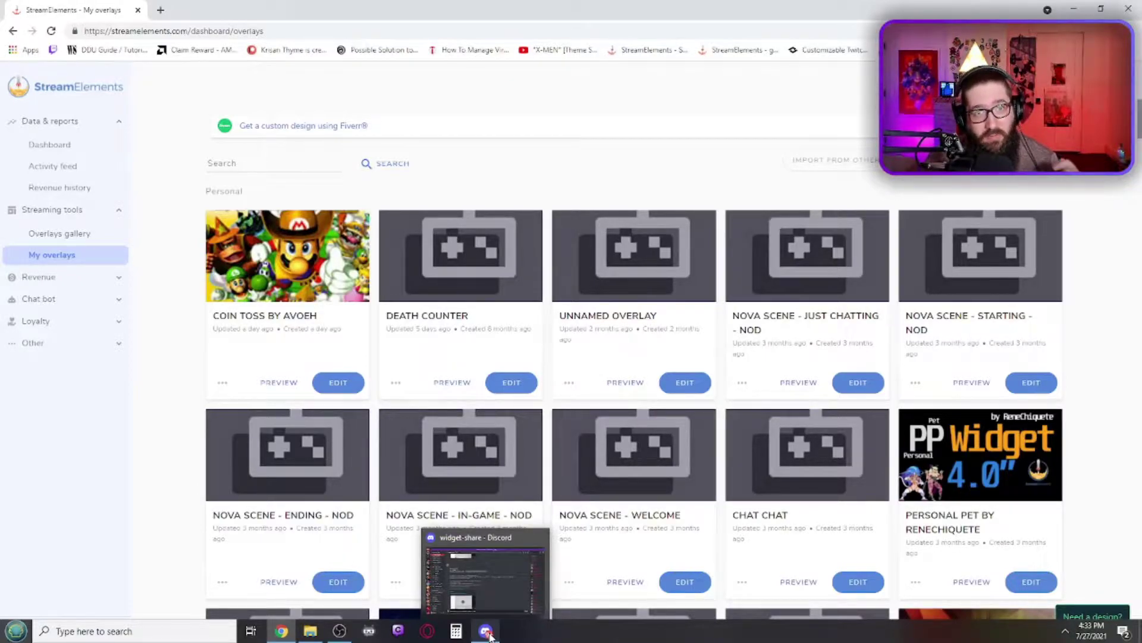
click(488, 634)
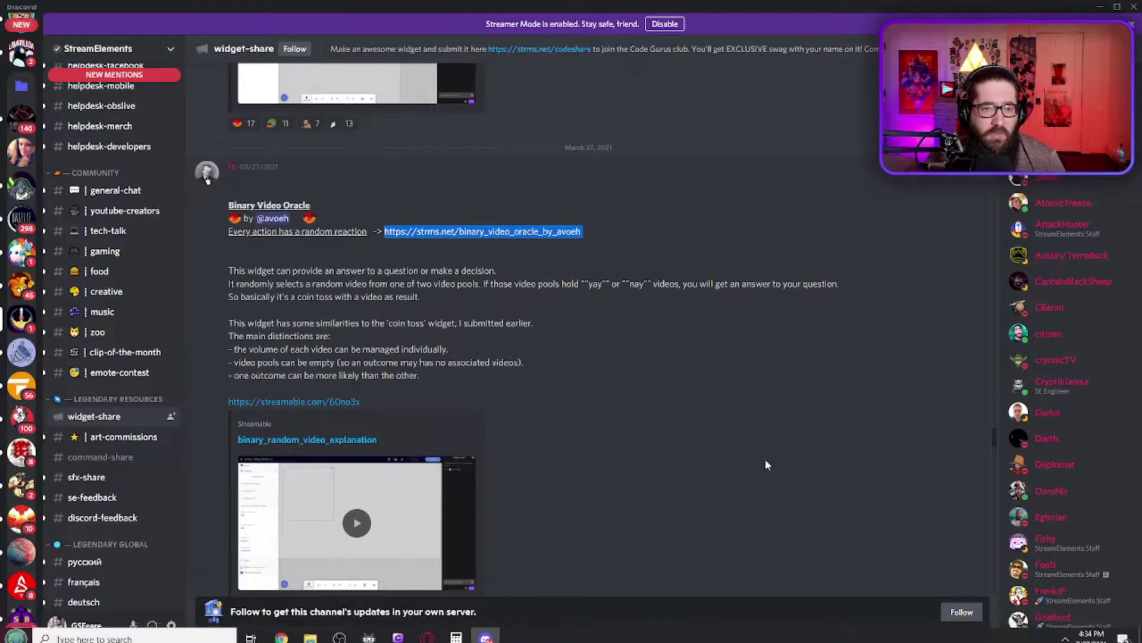
scroll(122, 412, down, 2)
scroll(124, 411, up, 2)
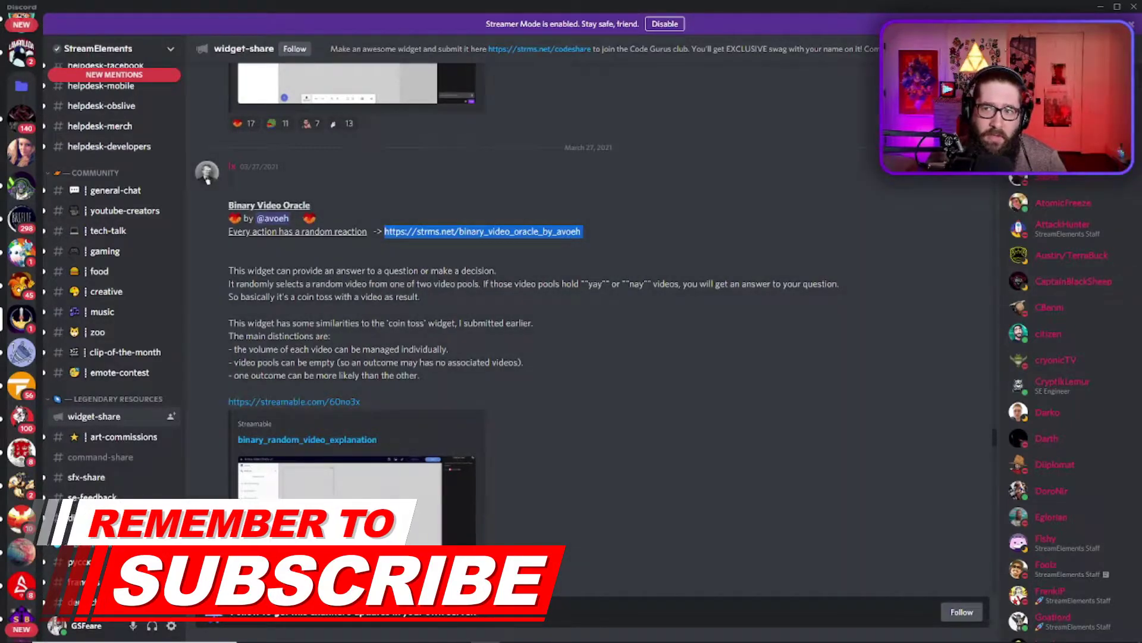
click(1048, 48)
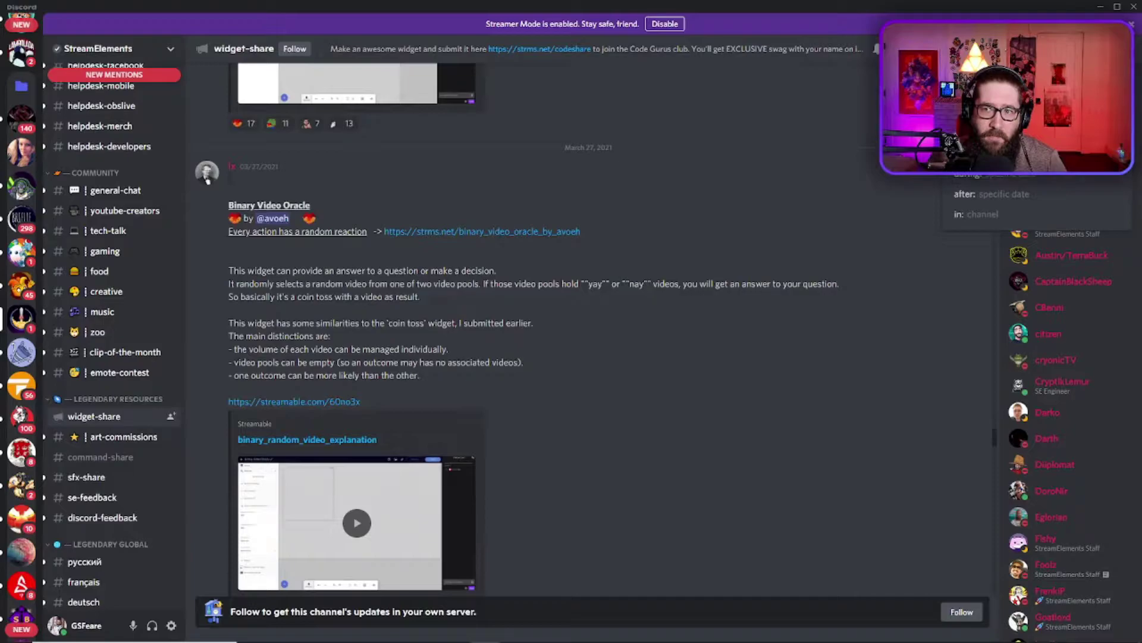
click(785, 309)
scroll(830, 477, down, 1)
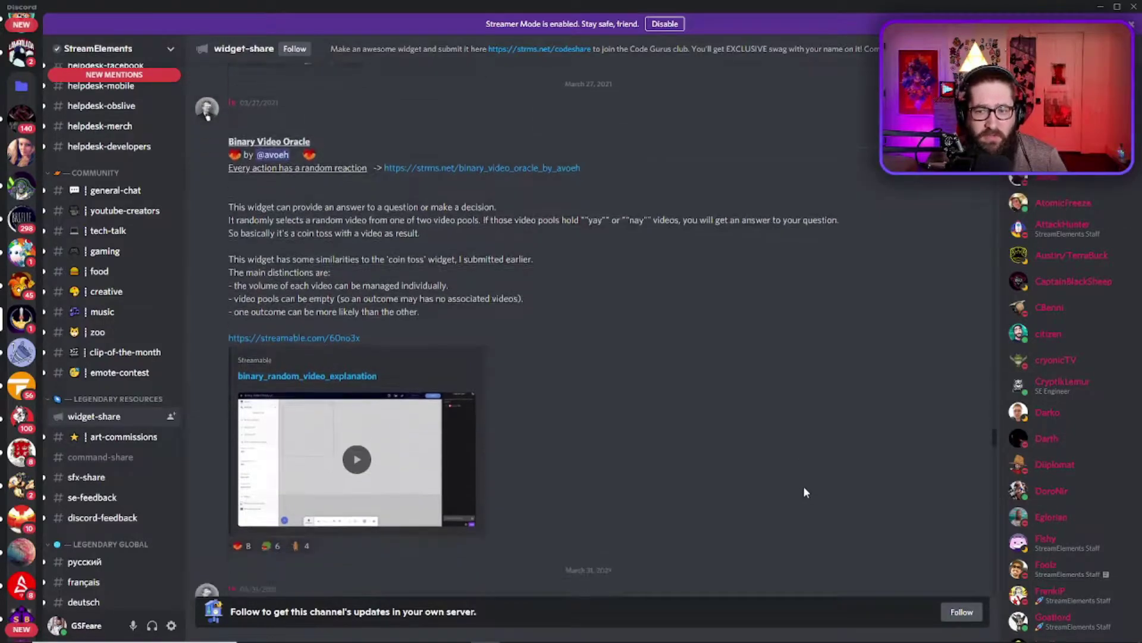
scroll(804, 485, up, 2)
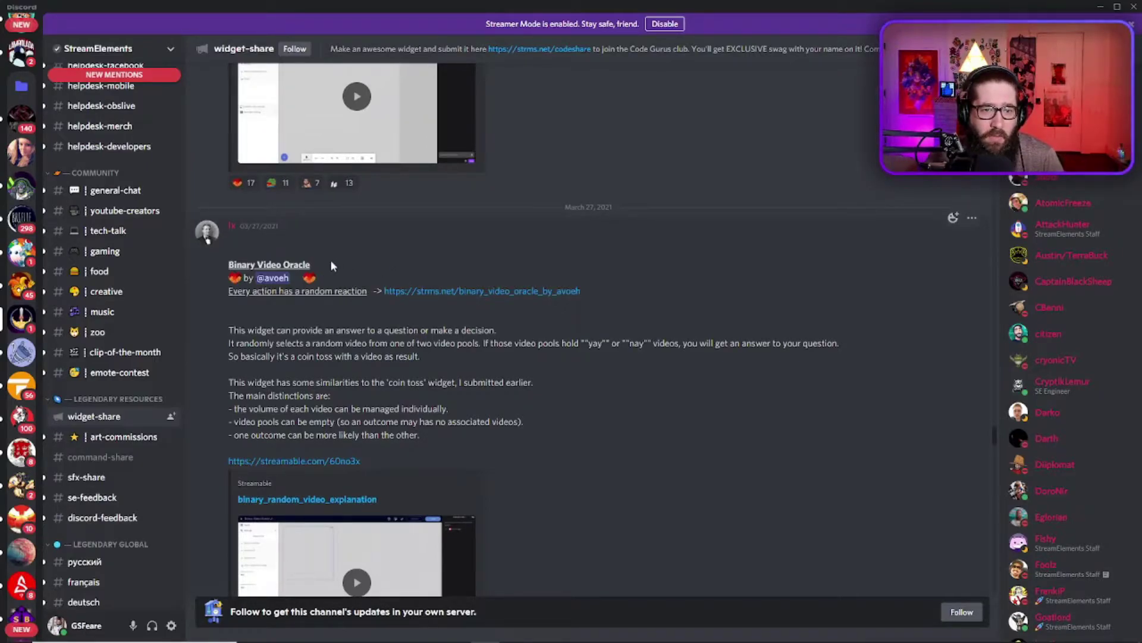
drag(591, 291, 384, 292)
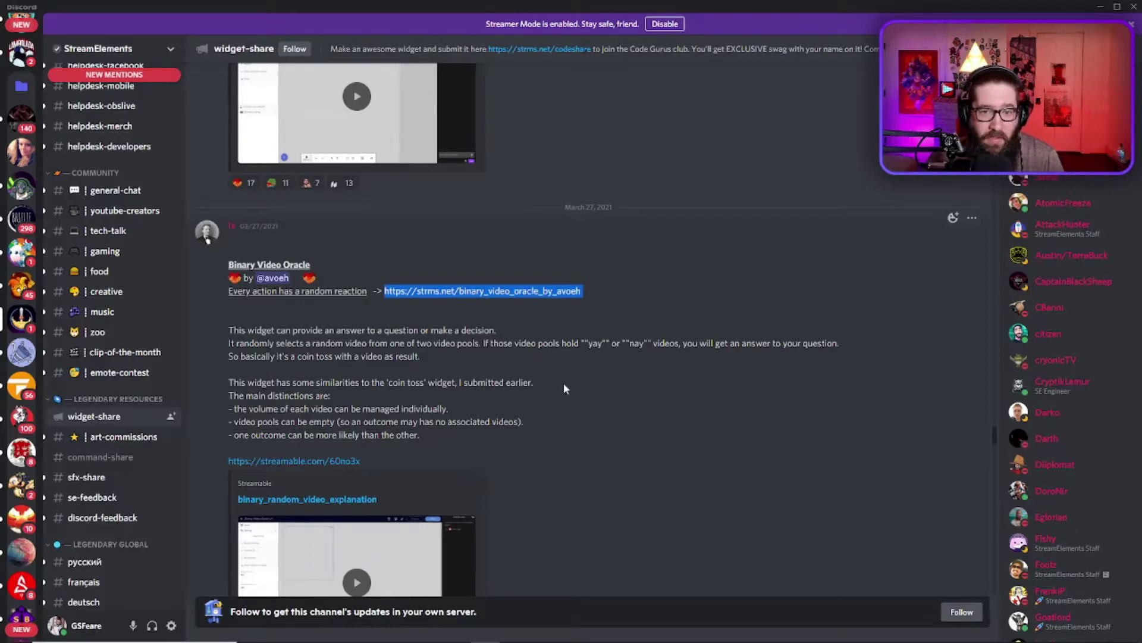
click(547, 335)
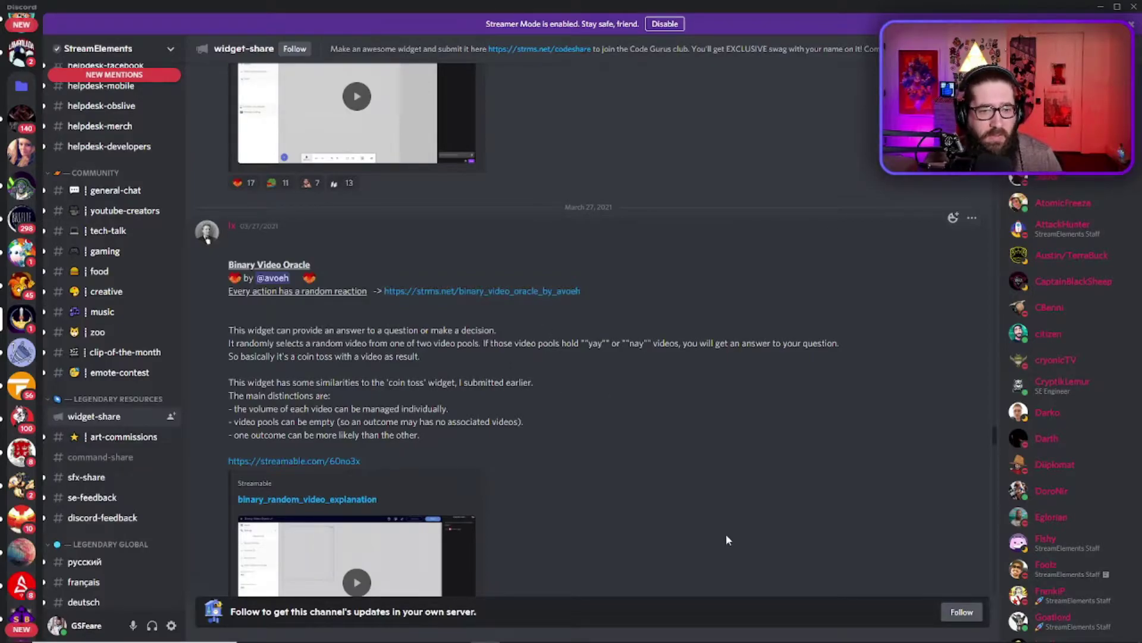
Open the Coin Toss overlay in the editor and show the widget's General settings
click(282, 631)
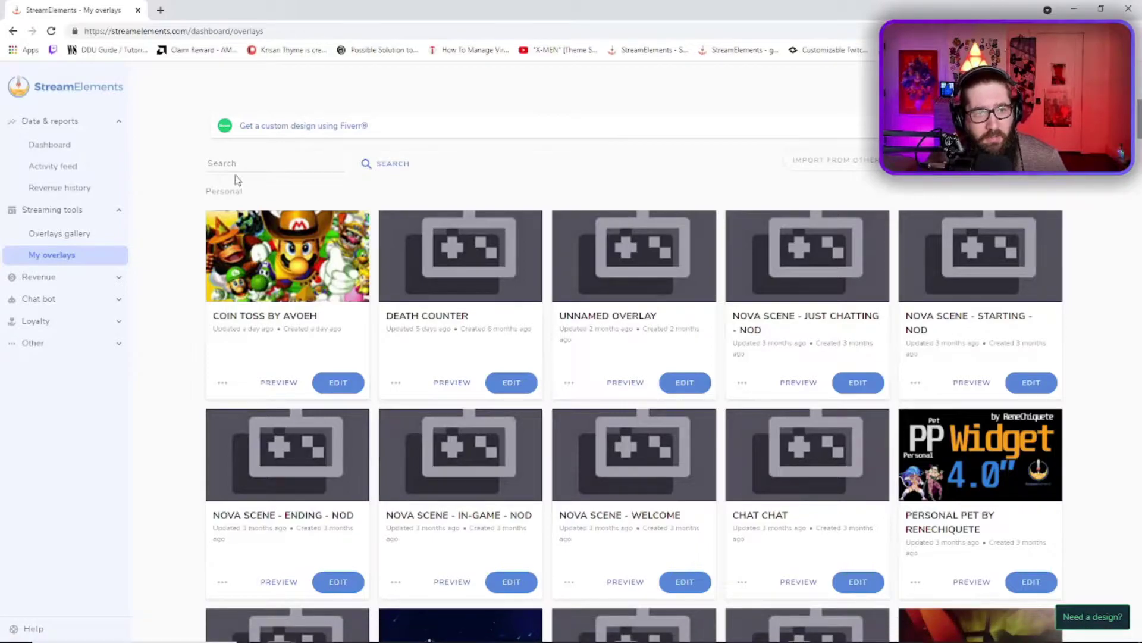
drag(217, 191, 353, 275)
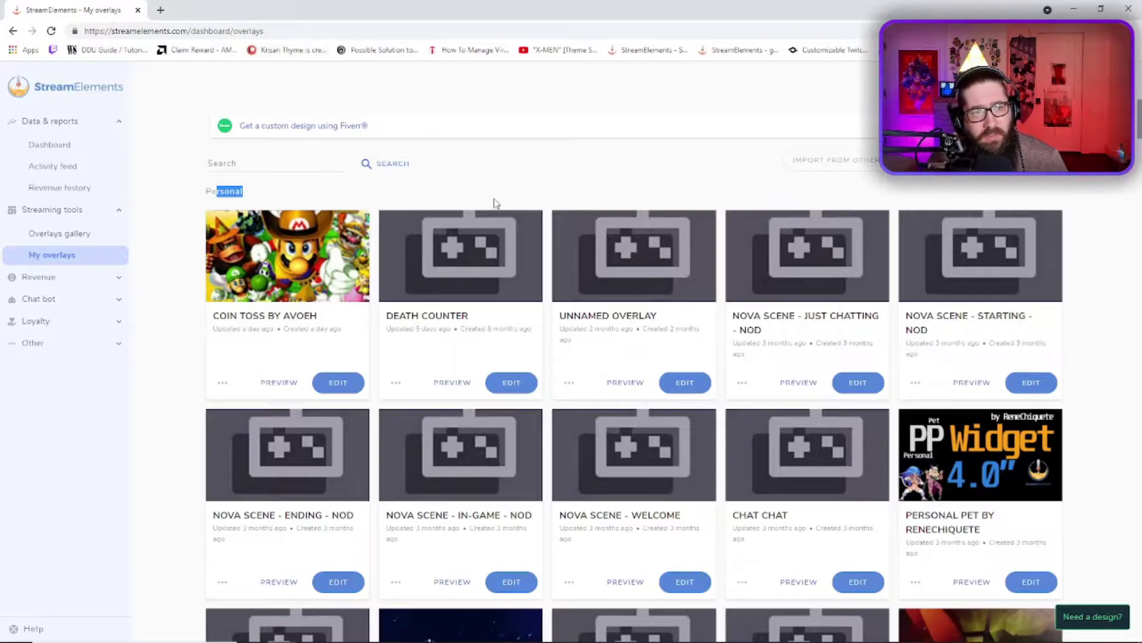
click(340, 384)
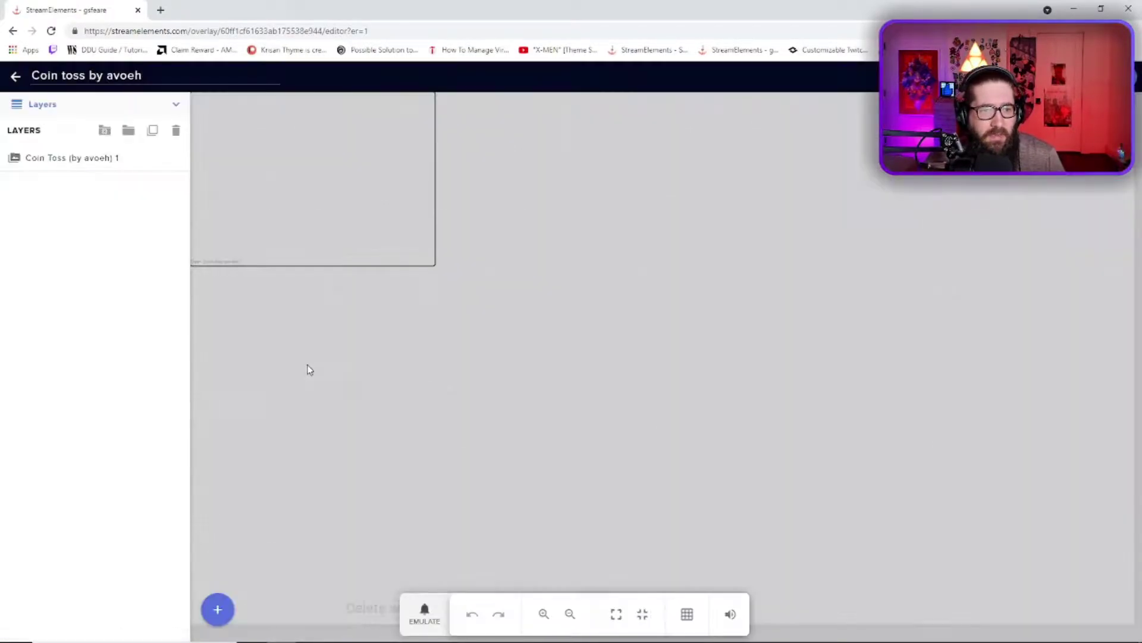
click(97, 157)
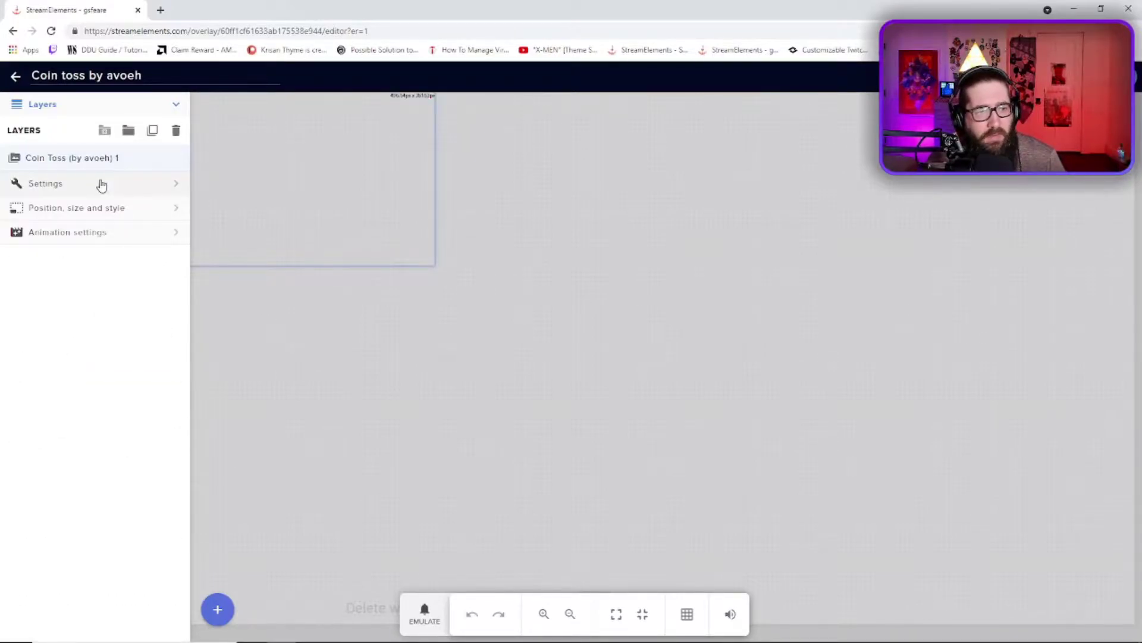
click(102, 185)
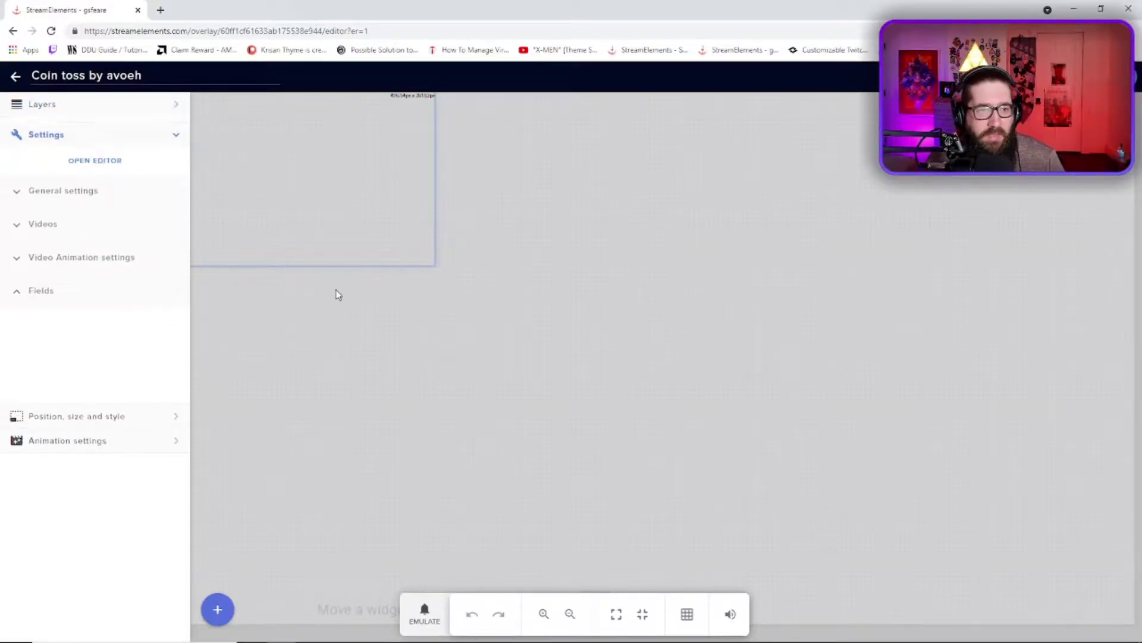
click(17, 186)
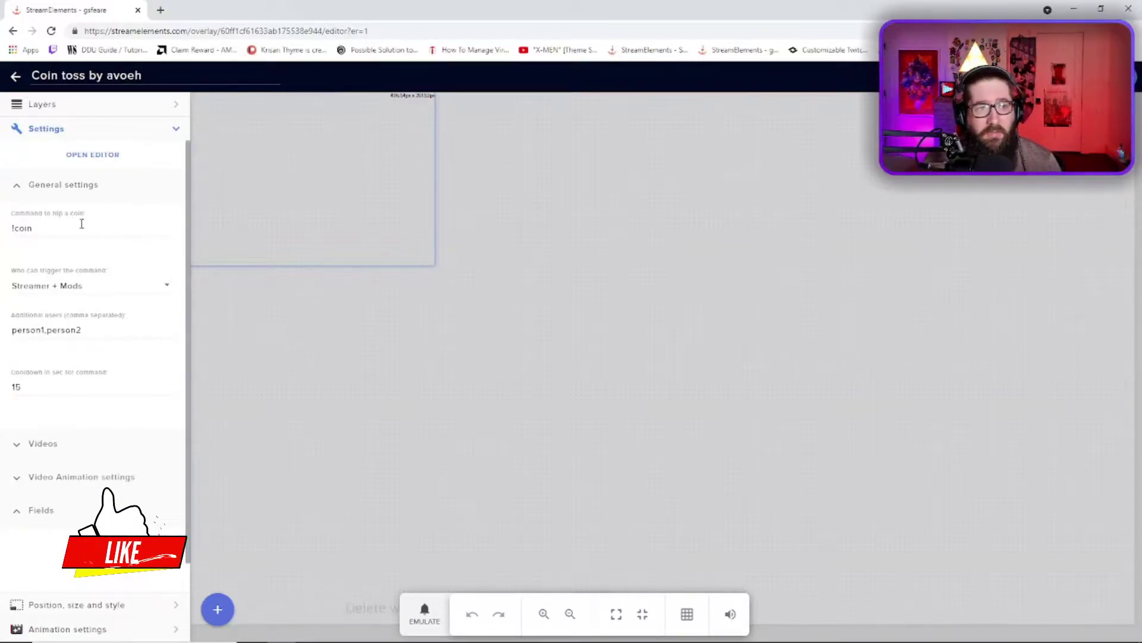
Keep the !coin command with Streamer + Mods access and review the additional users list
drag(81, 223, 12, 228)
click(103, 228)
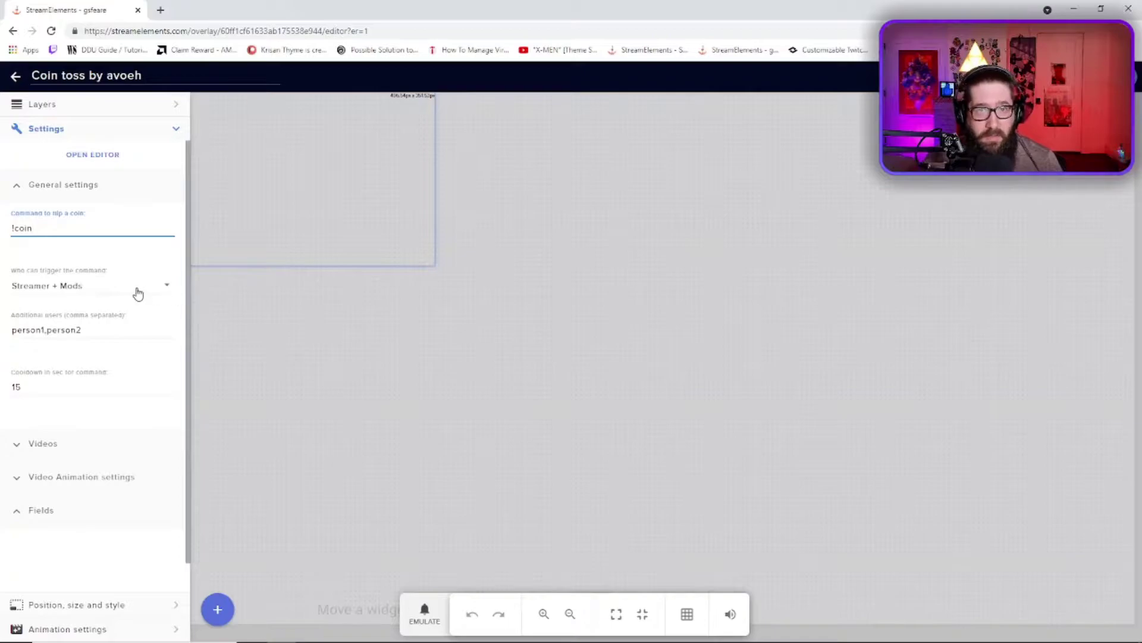
click(175, 285)
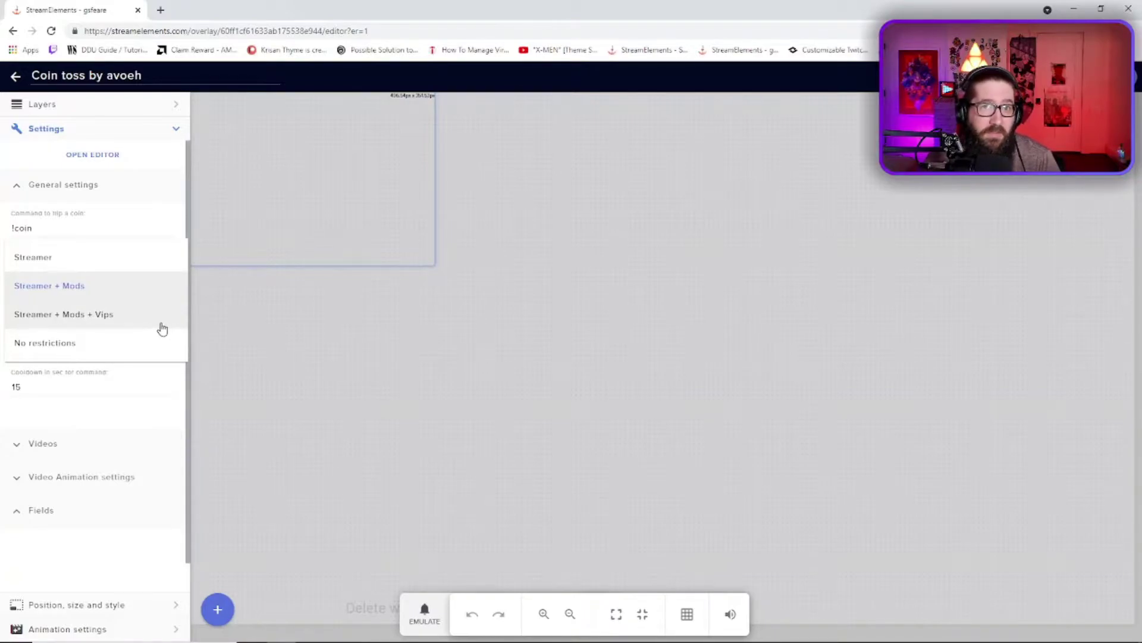
click(156, 393)
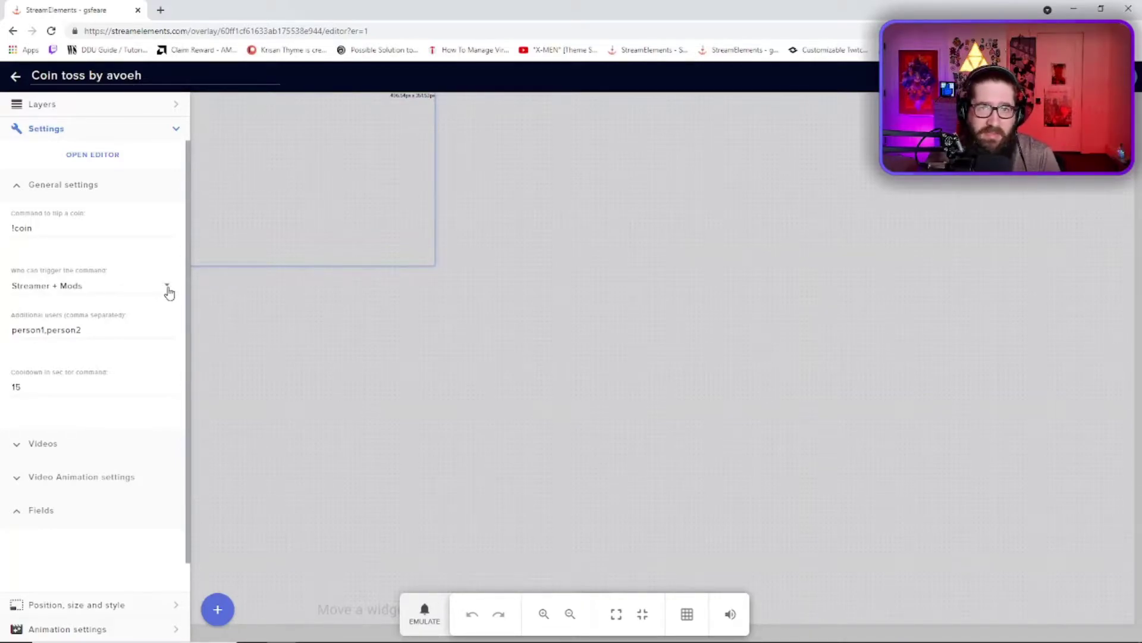
drag(128, 328, 102, 336)
right_click(103, 334)
click(112, 326)
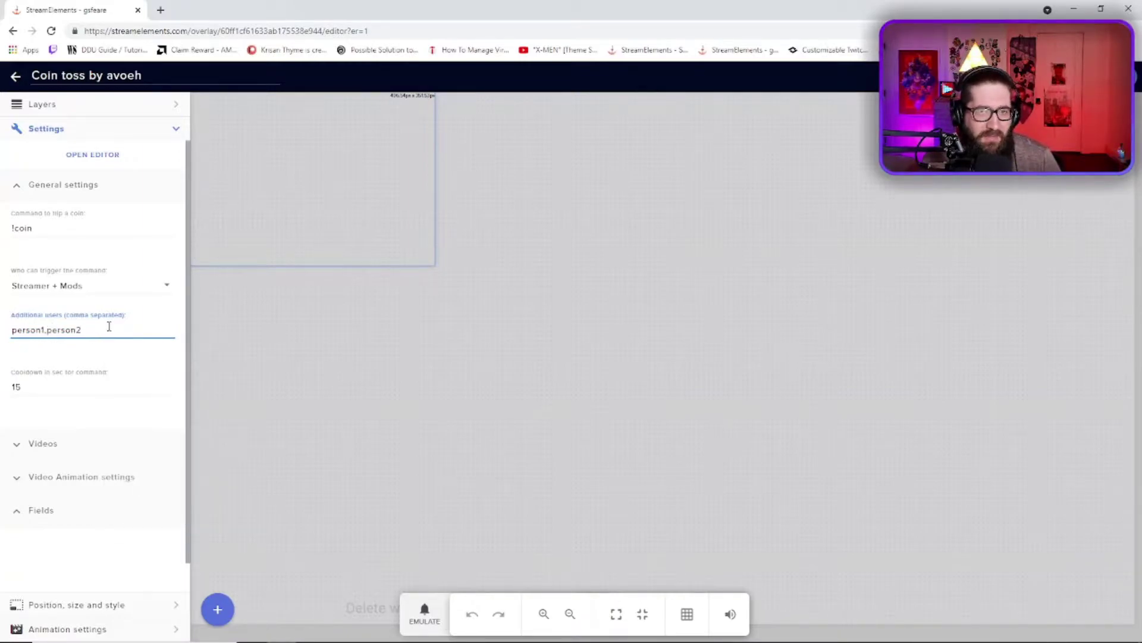
drag(104, 328, 12, 331)
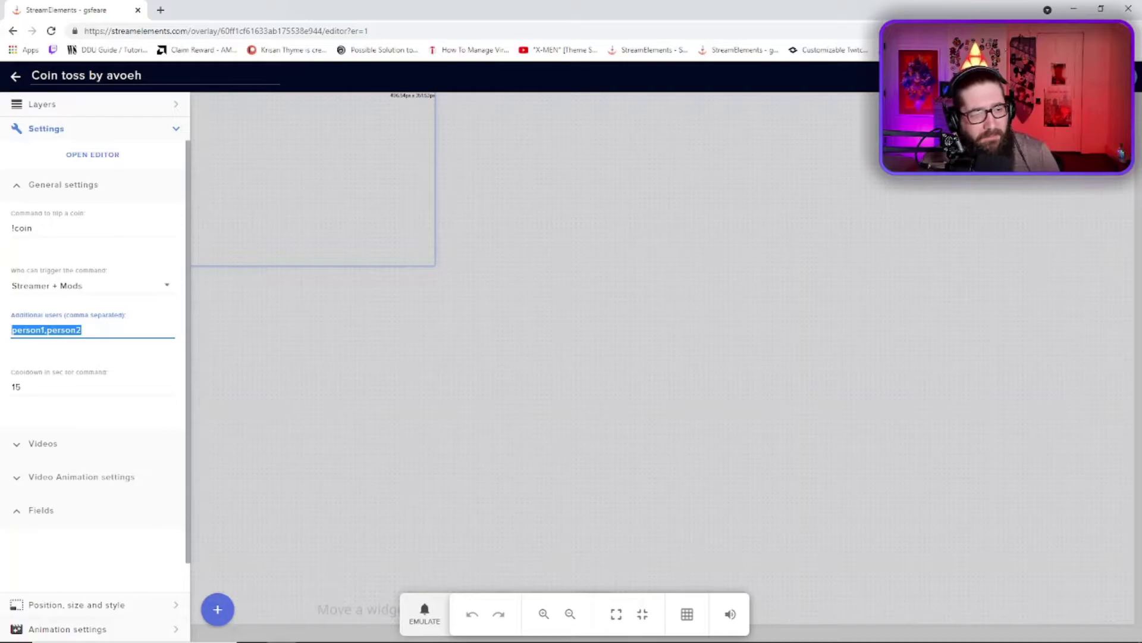
Set the command cooldown to 15 seconds
click(89, 387)
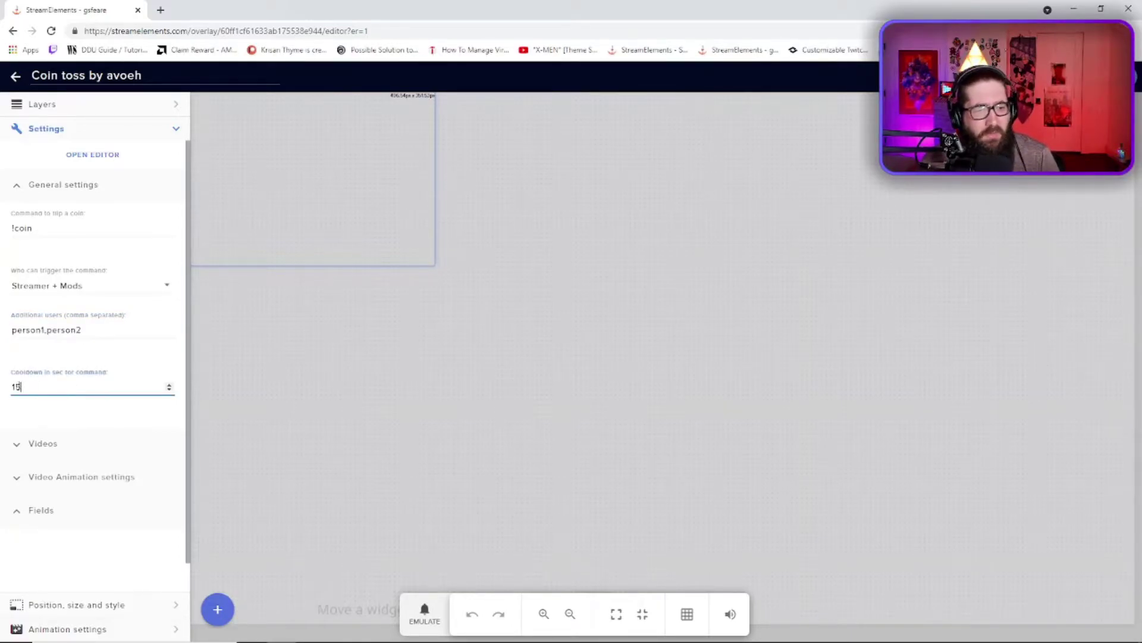
drag(22, 387, 3, 388)
click(61, 385)
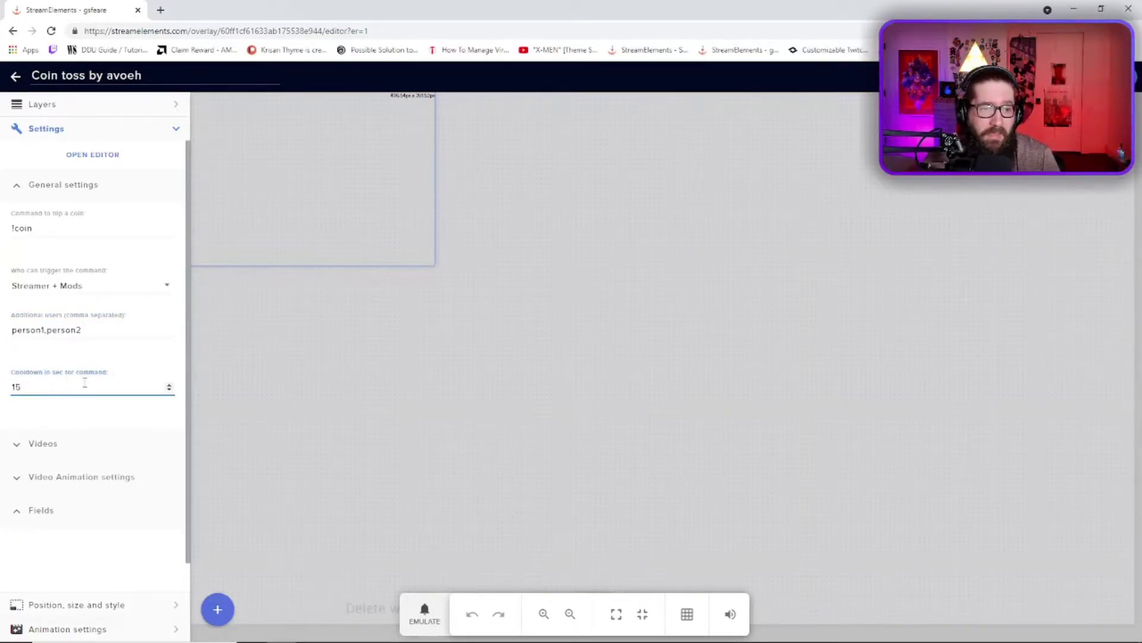
click(99, 416)
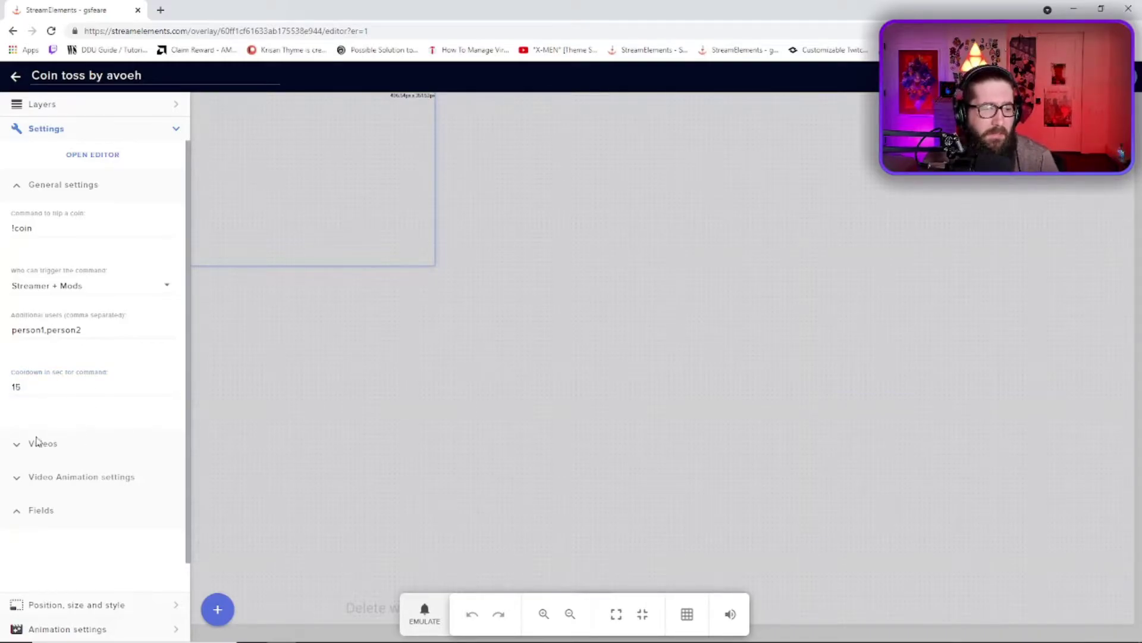
In the Videos section, set the video volume to 60
click(19, 448)
scroll(82, 492, down, 3)
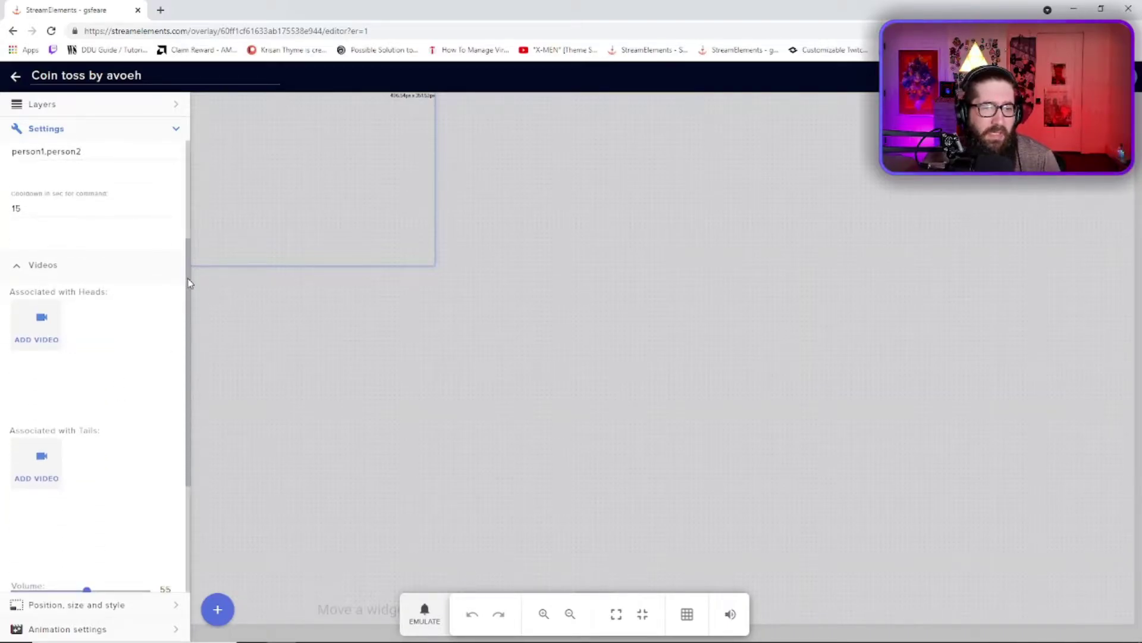
drag(189, 283, 189, 302)
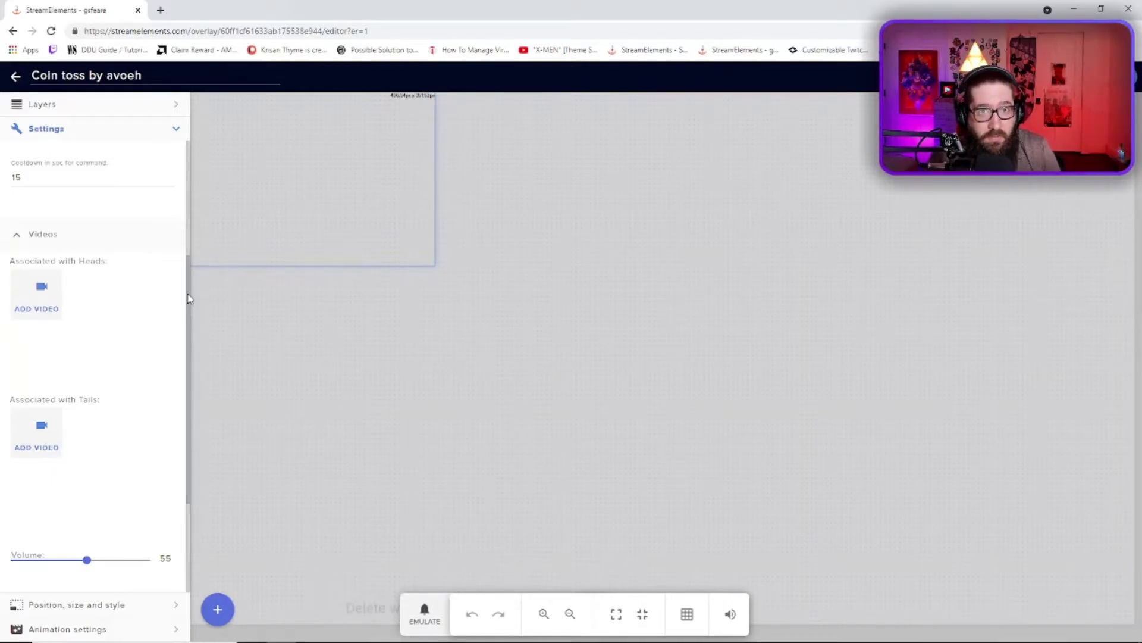
drag(188, 297, 183, 351)
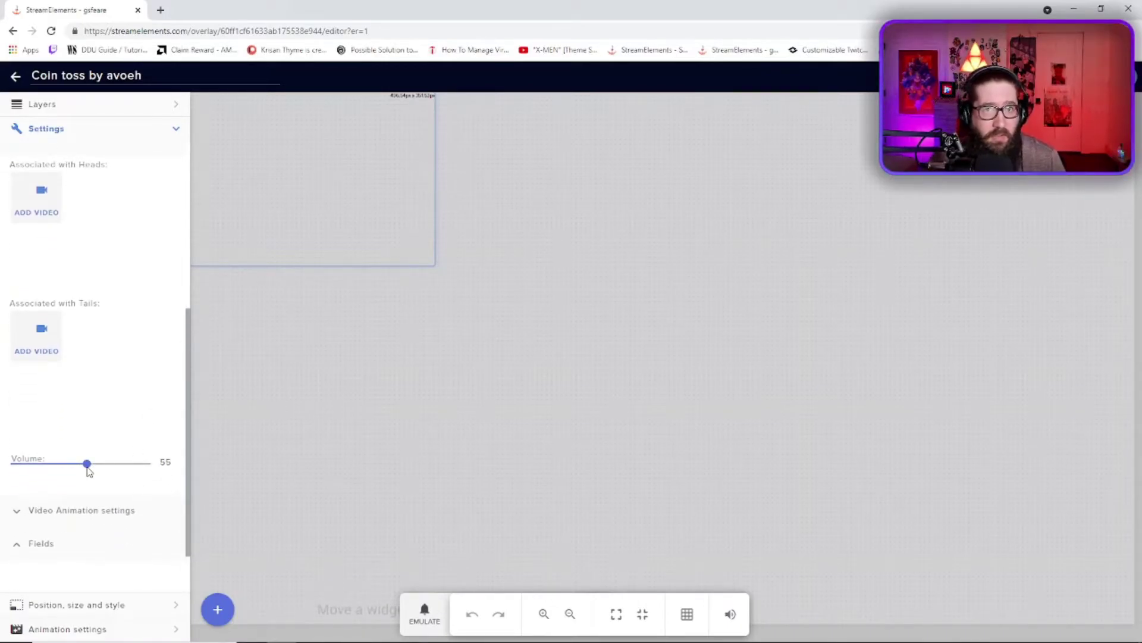
scroll(89, 468, down, 1)
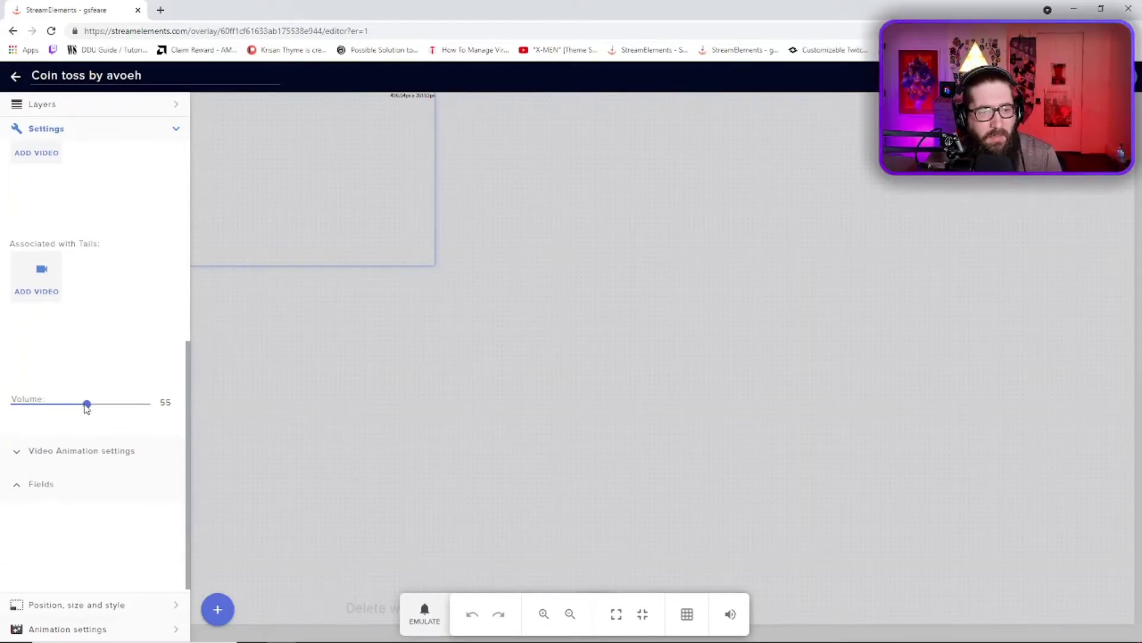
drag(87, 404, 105, 409)
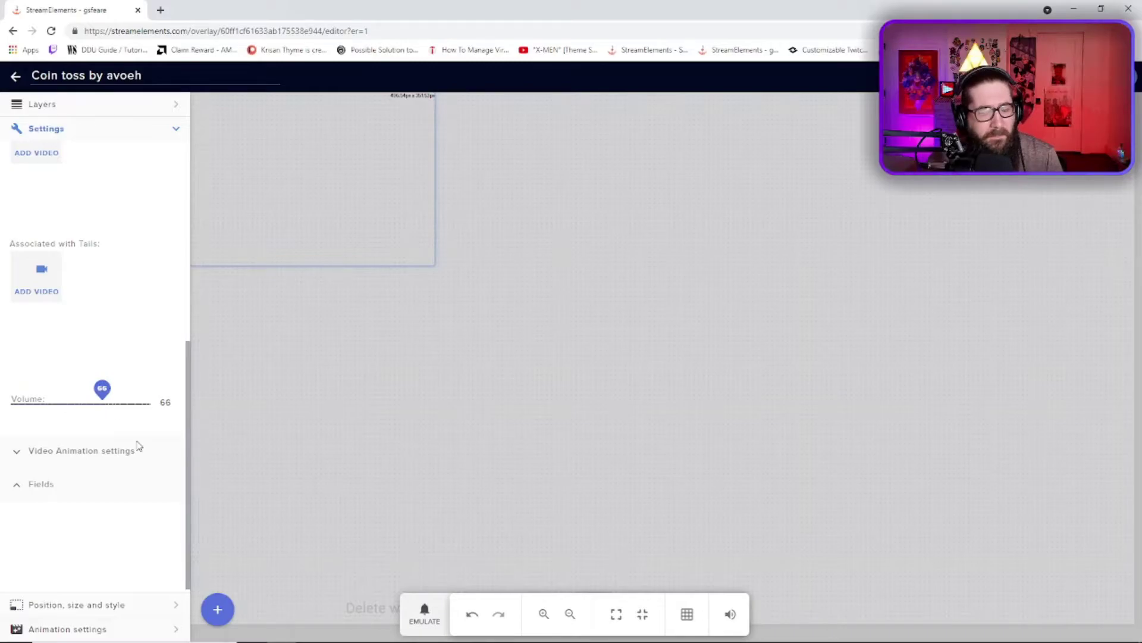
click(95, 407)
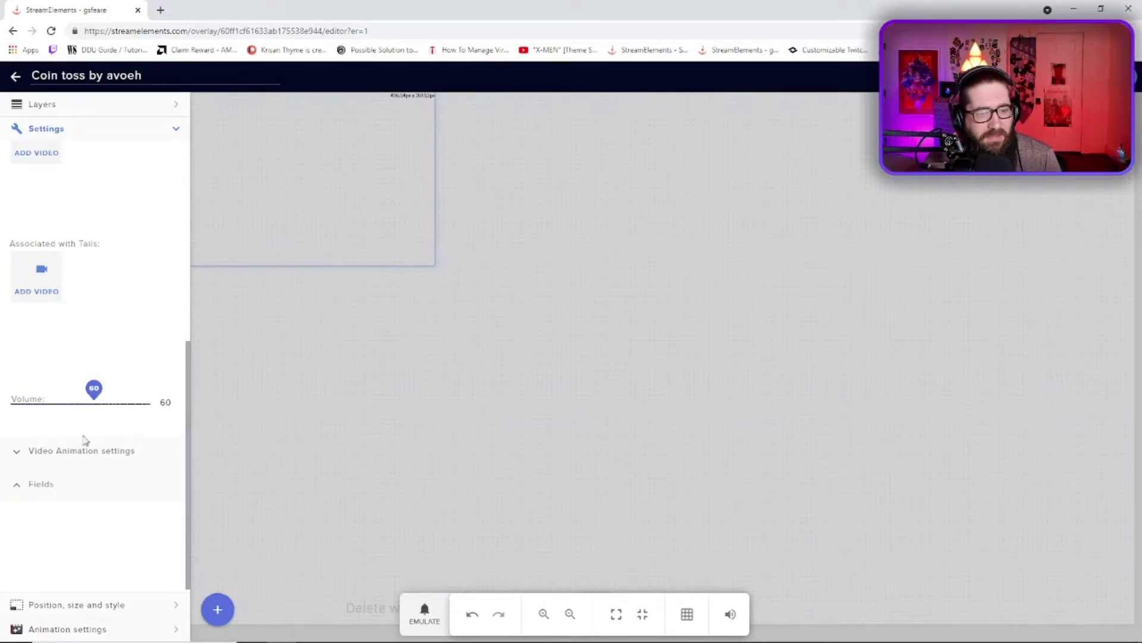
Keep the video entry animation as None and copy the overlay link
click(30, 455)
scroll(107, 434, down, 4)
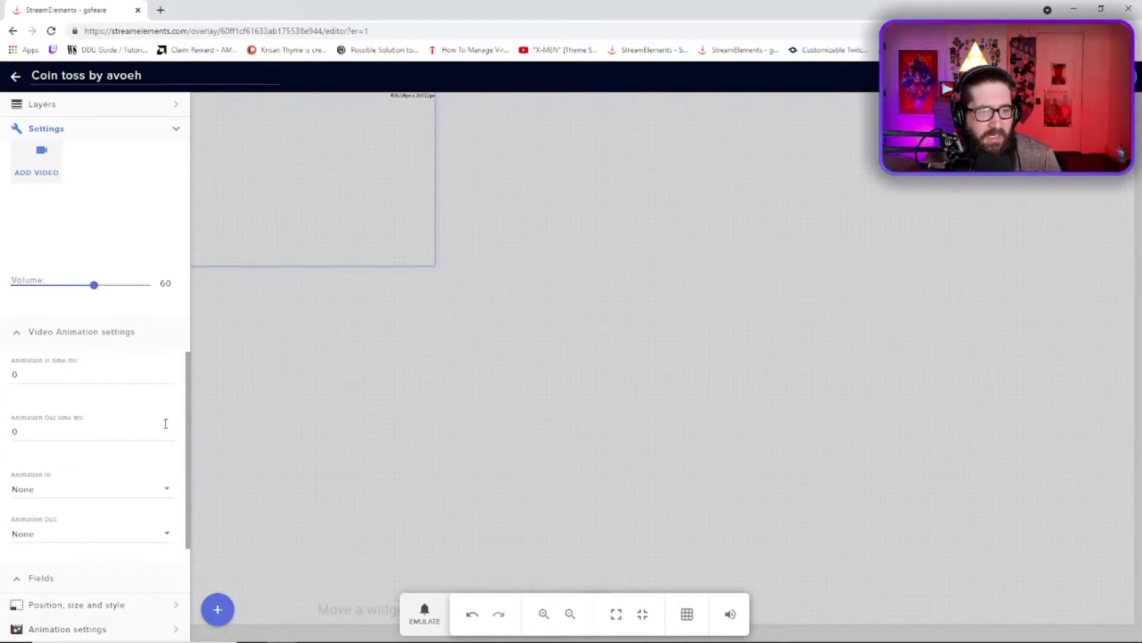
click(148, 391)
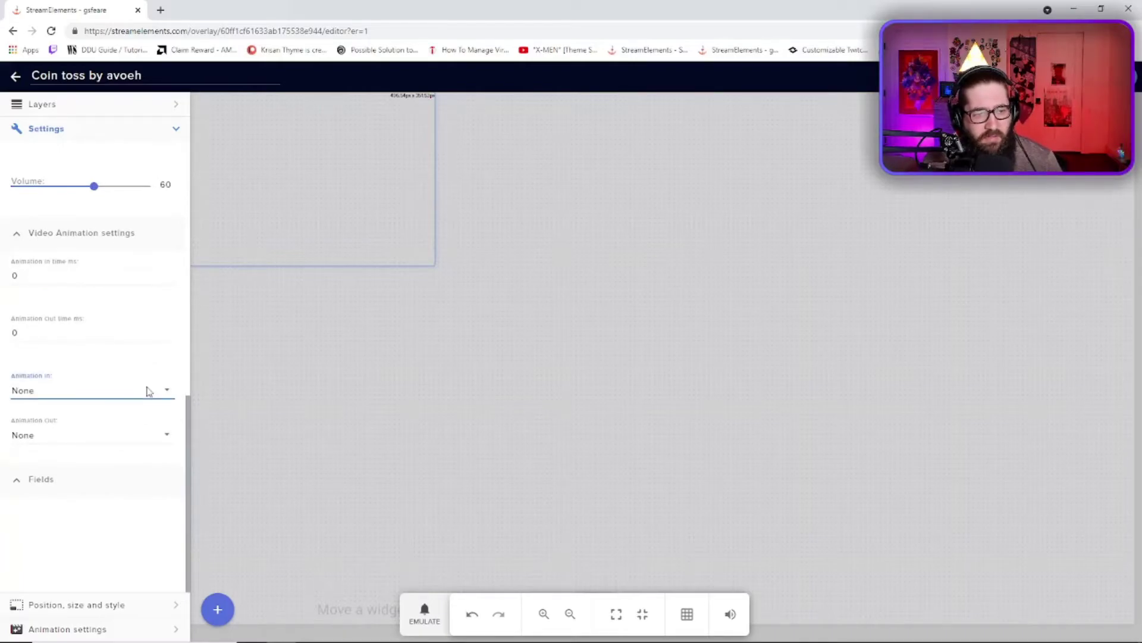
click(152, 381)
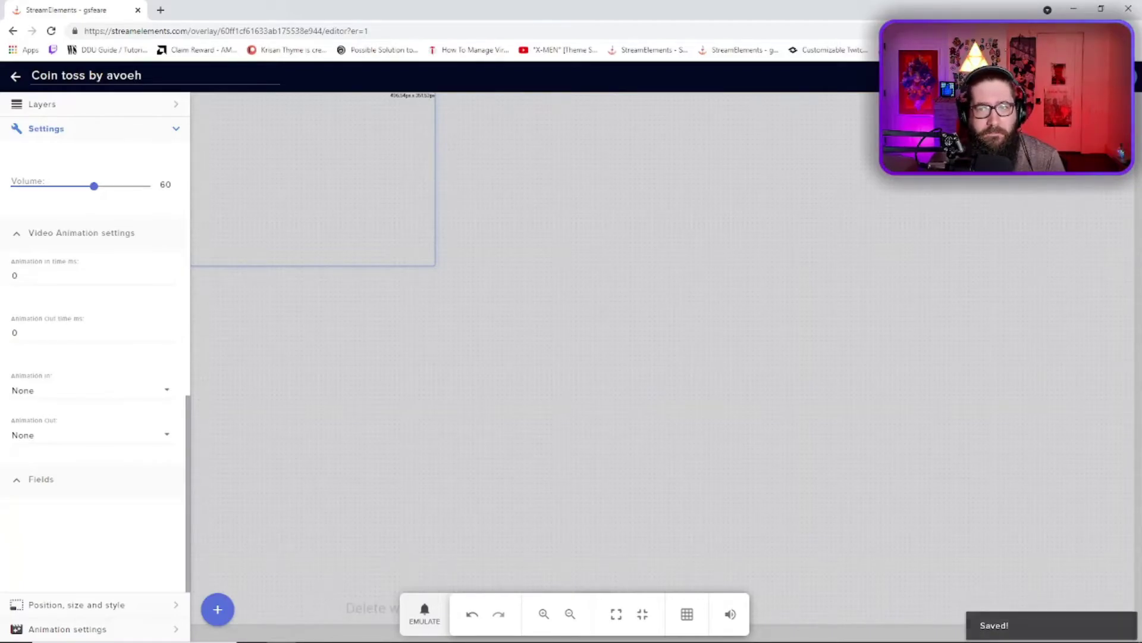
key(ctrl+c)
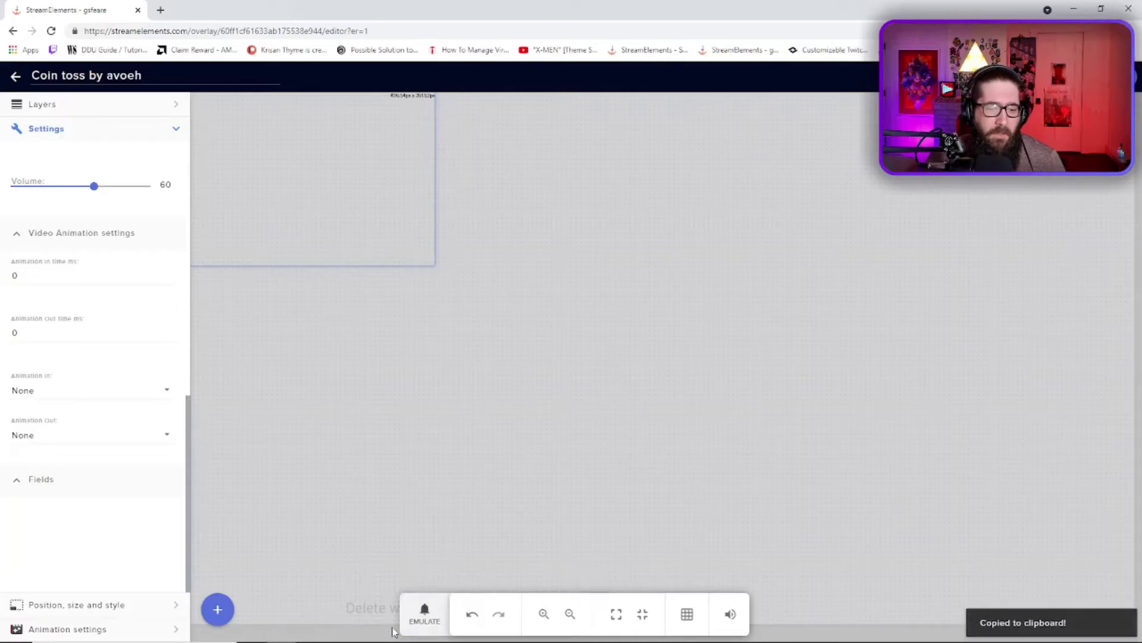
In OBS, add a browser source named Browser and accept its default properties
mouse_move(392, 637)
click(339, 631)
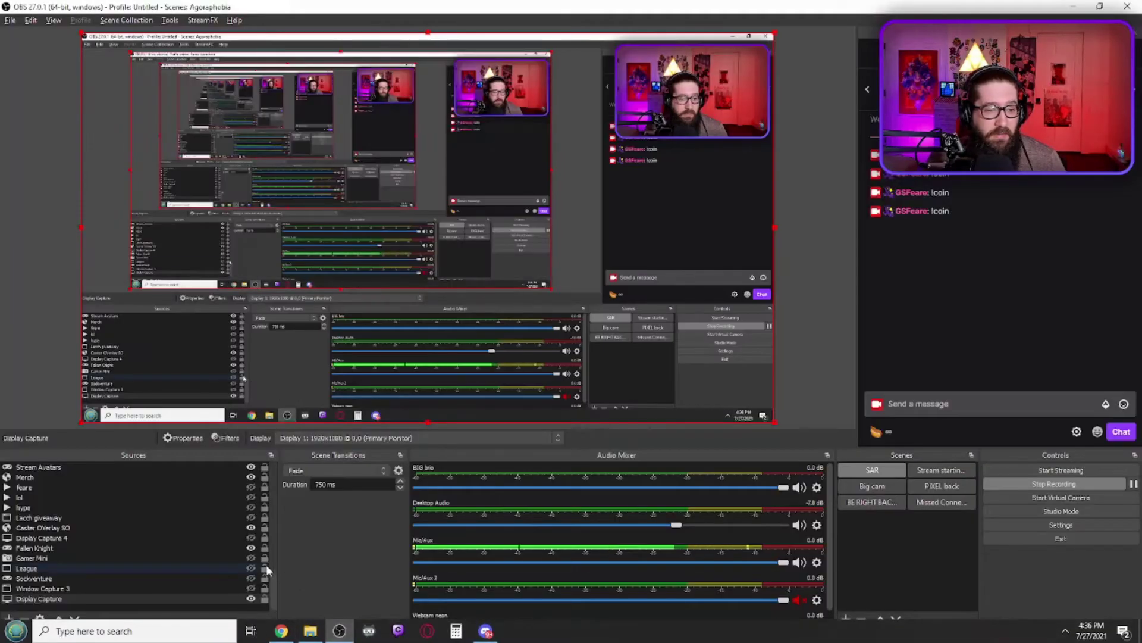
click(9, 619)
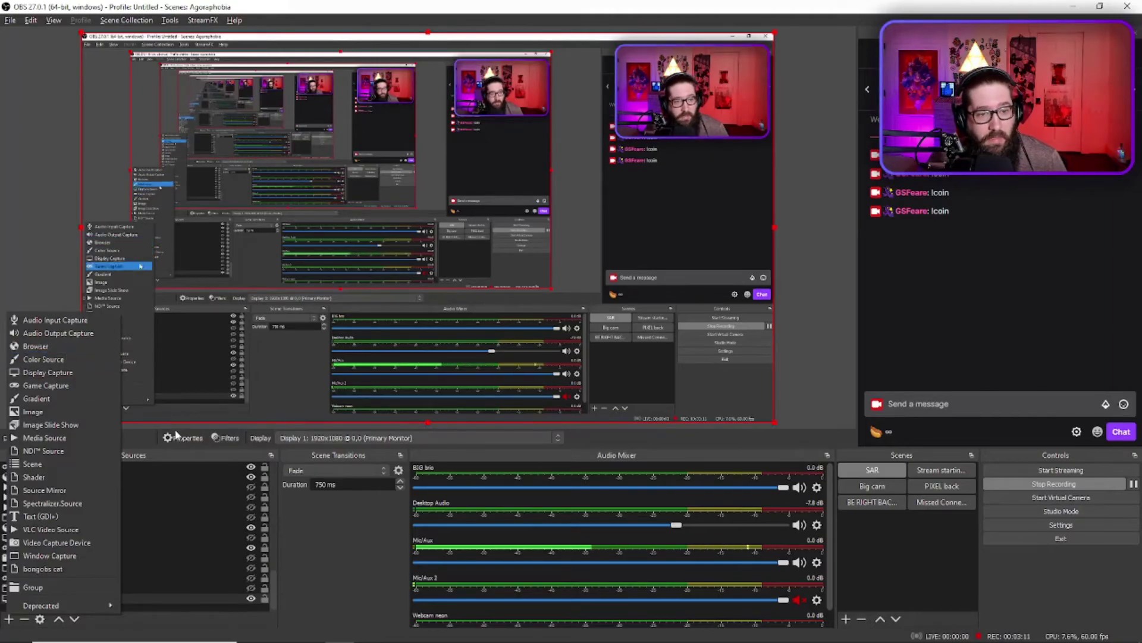
click(36, 346)
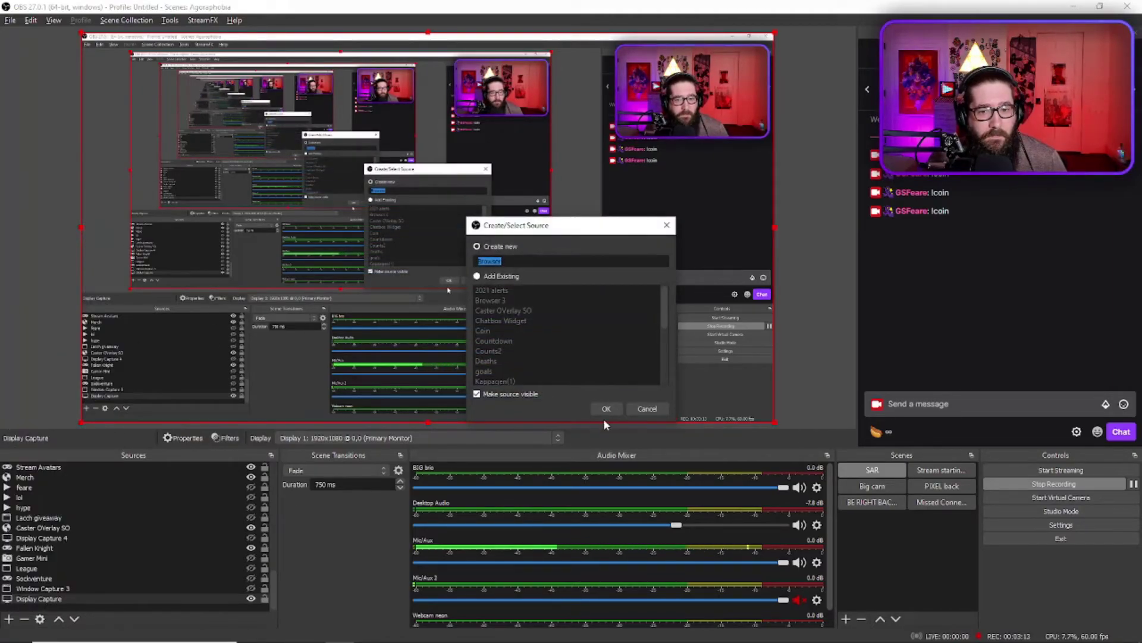
click(606, 405)
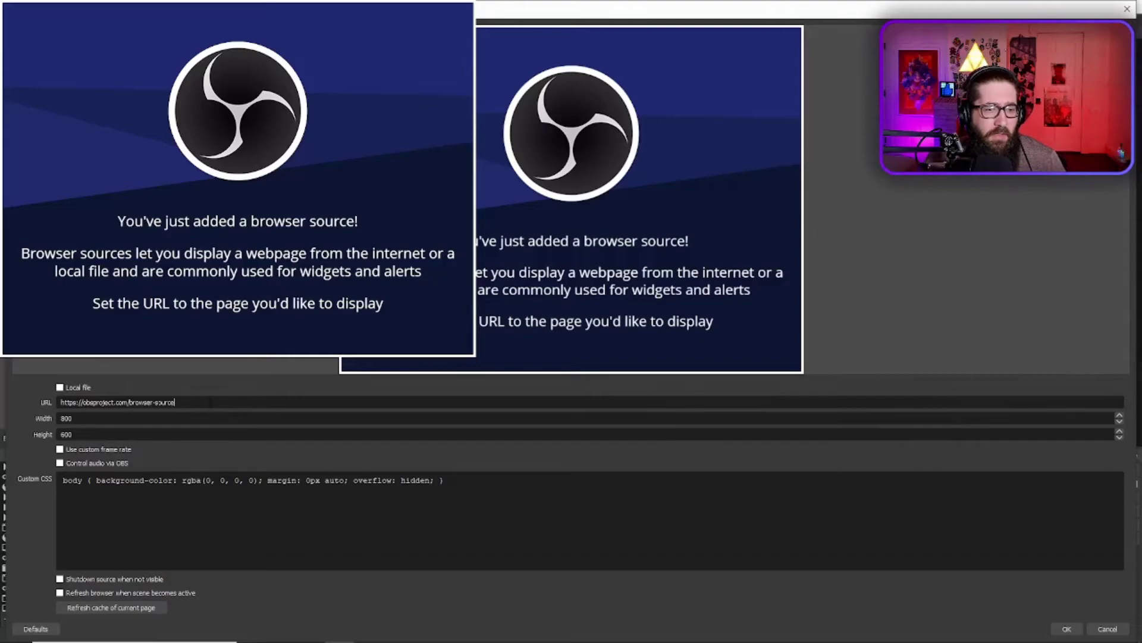
key(ctrl+a)
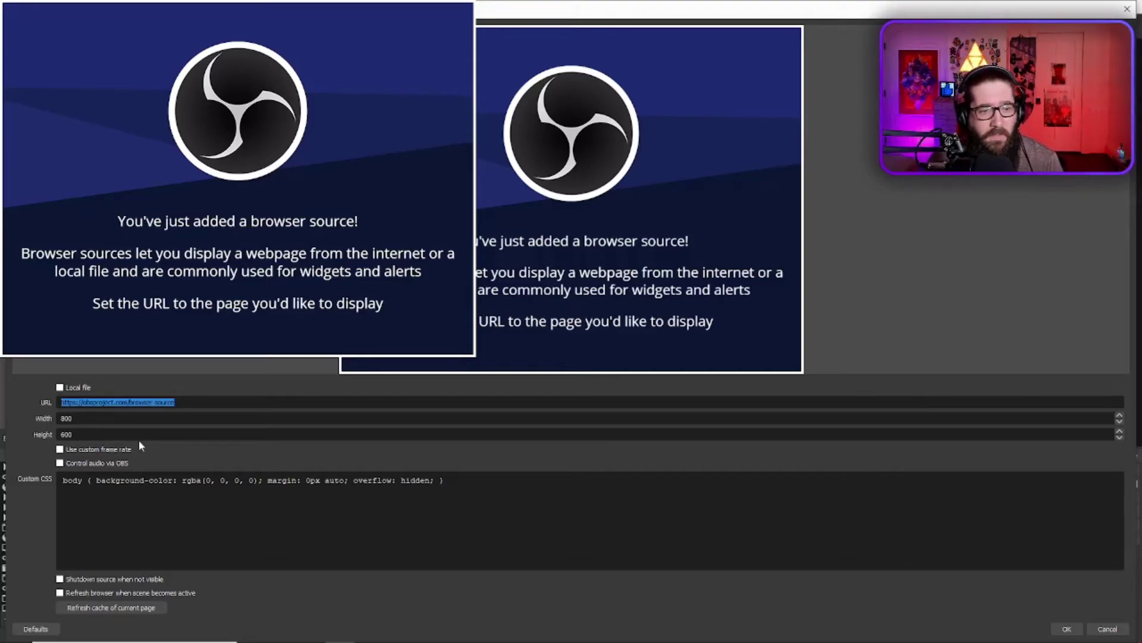
key(Tab)
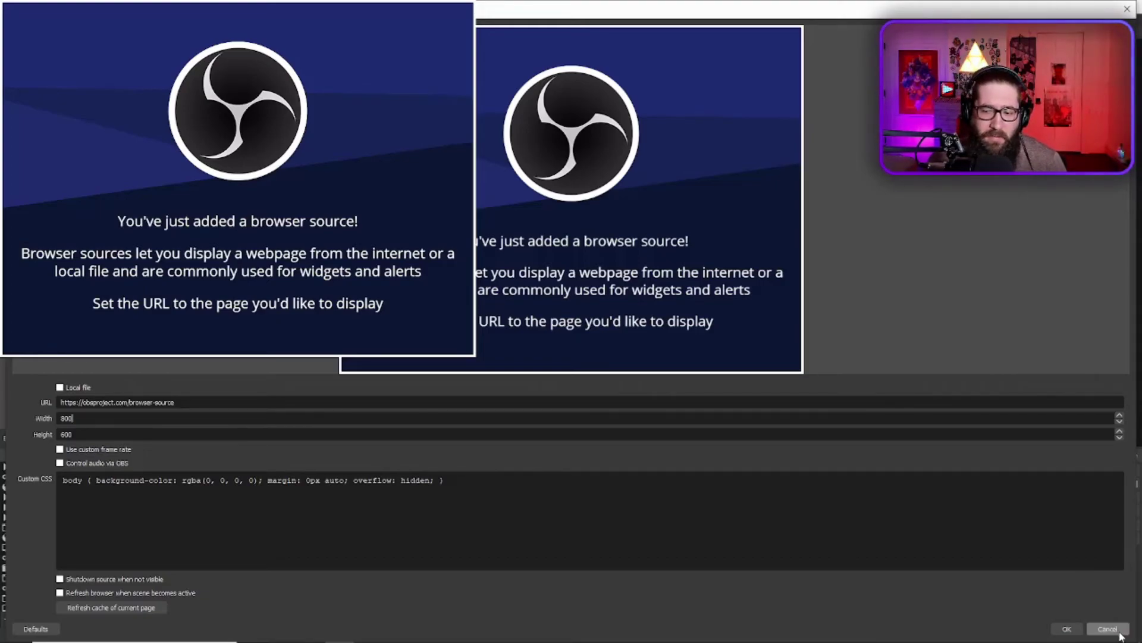
click(1080, 632)
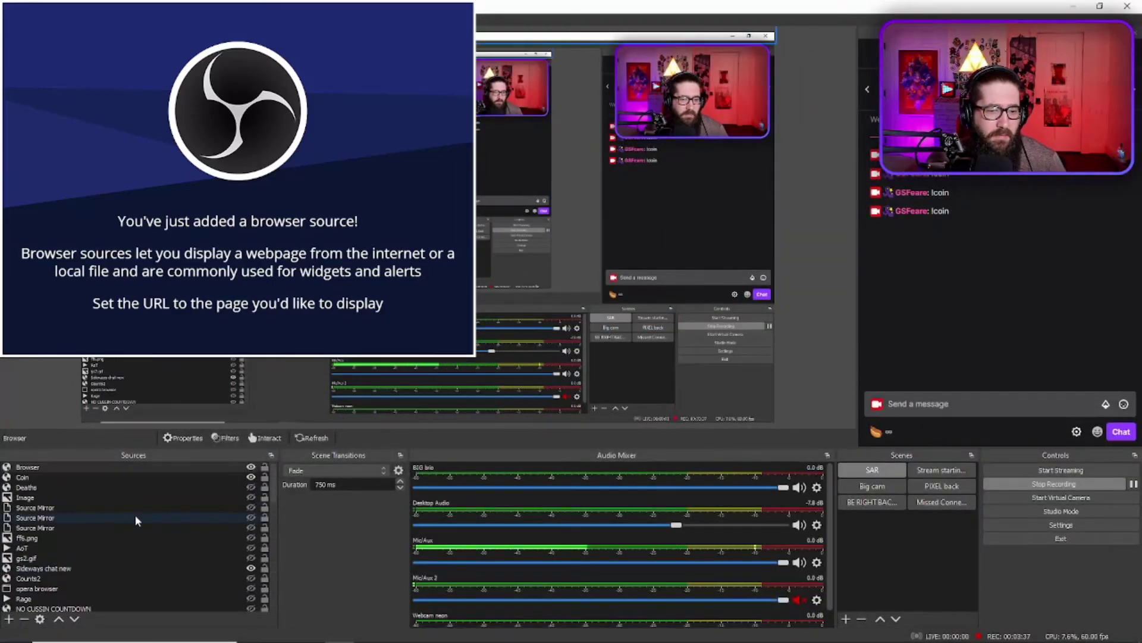
Delete the Browser source, then send !coin in chat to trigger the coin flip
key(Delete)
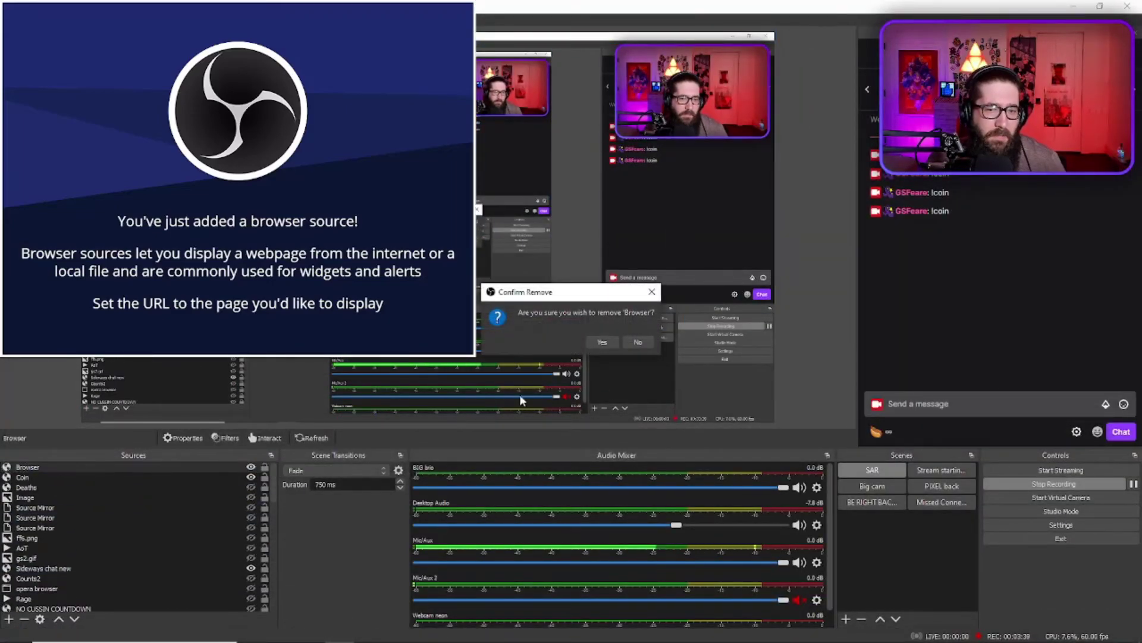
click(608, 346)
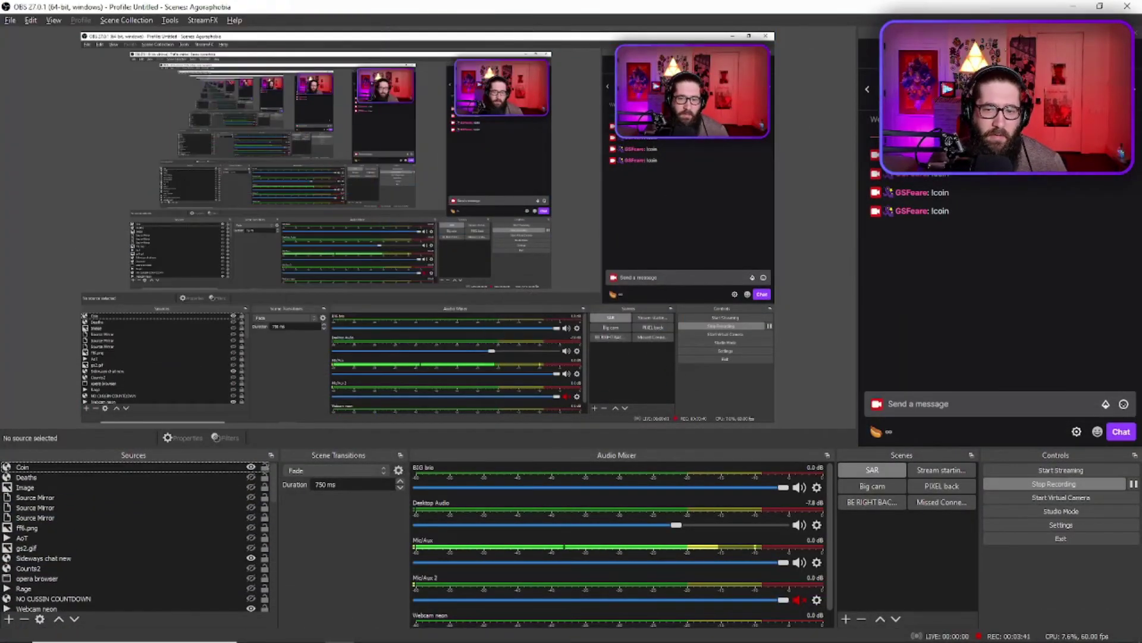
click(959, 396)
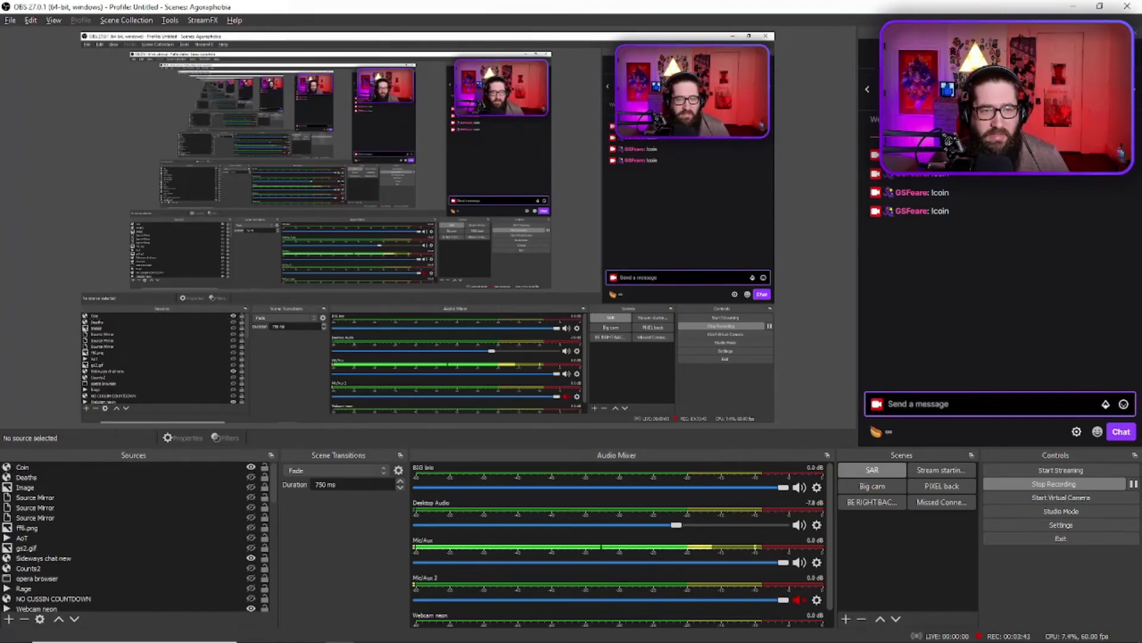
text(!coin)
key(Return)
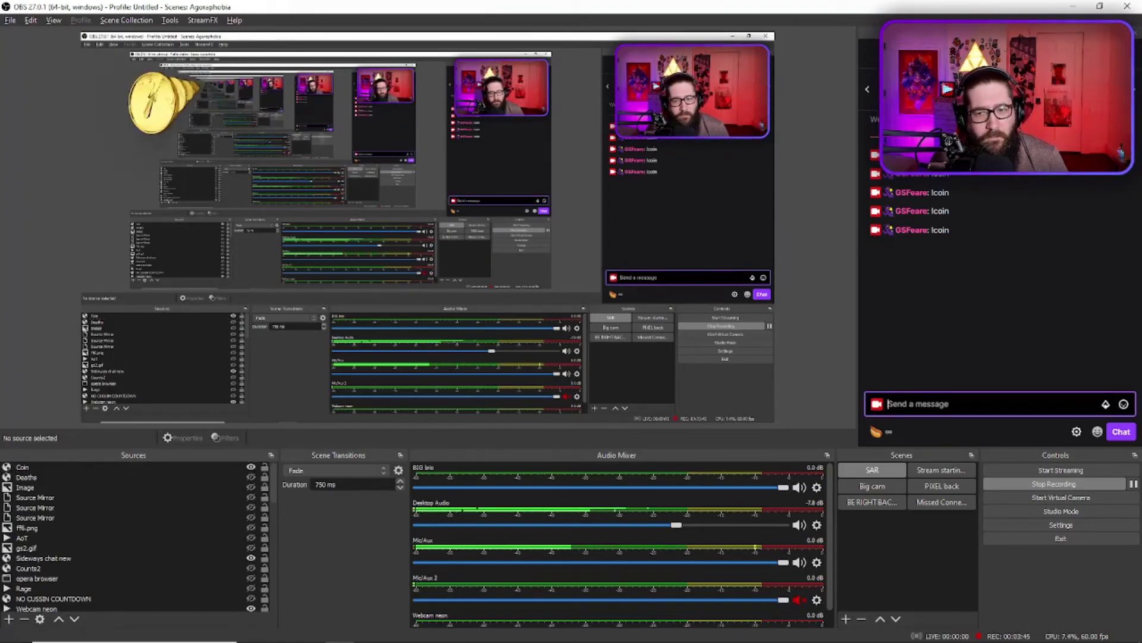